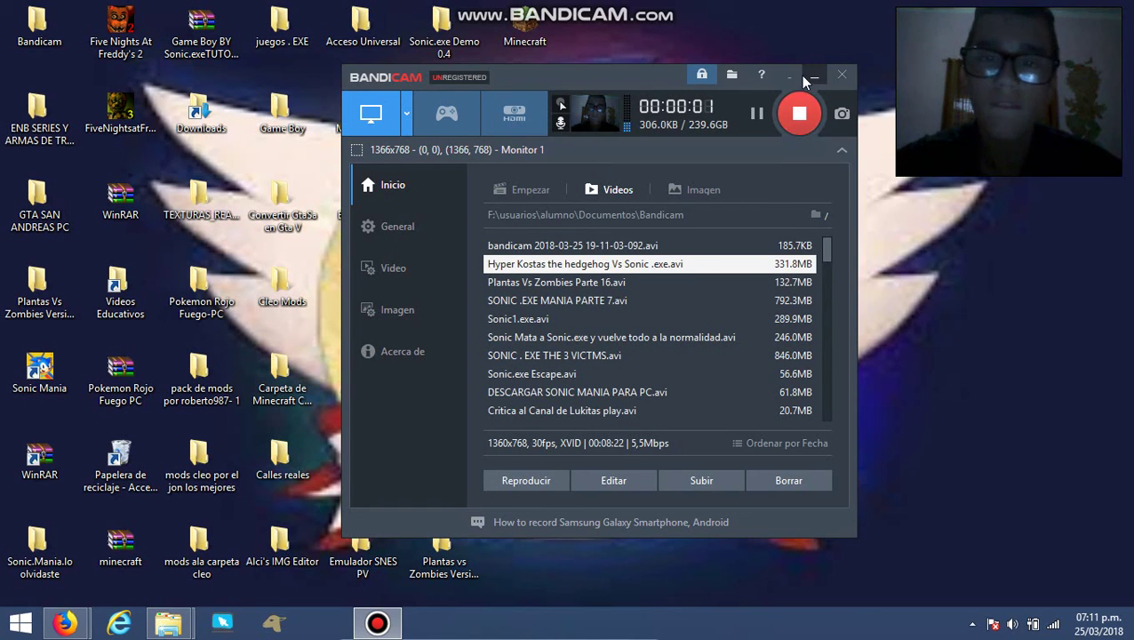
Minimize Bandicam, restore the juegos . EXE folder, and check the system volume.
click(811, 76)
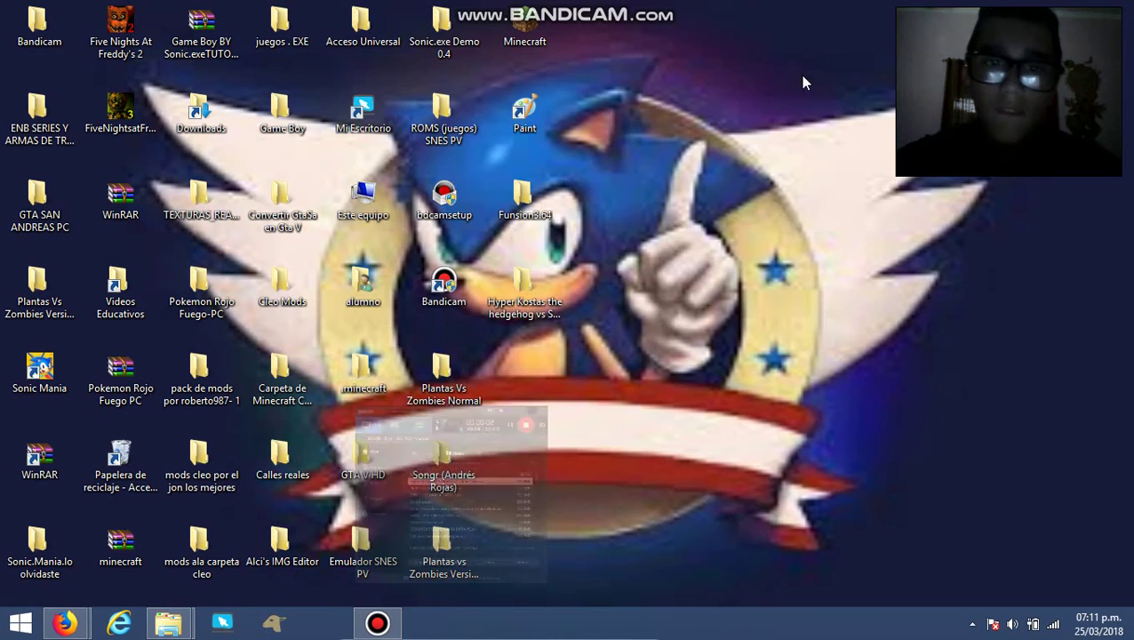
click(172, 624)
click(292, 531)
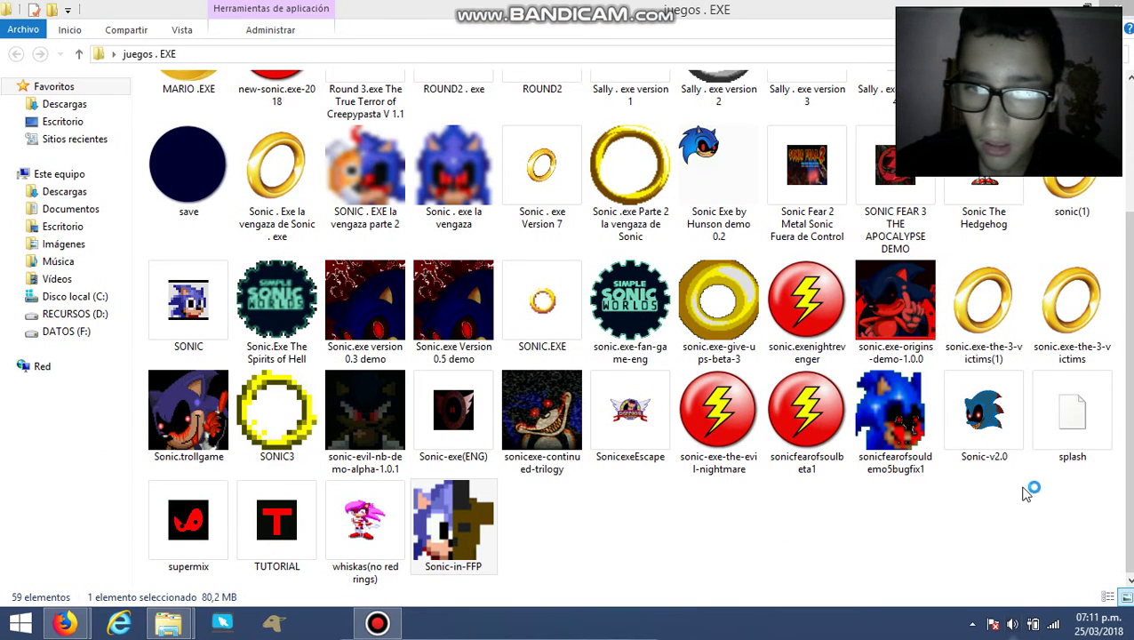
click(1015, 624)
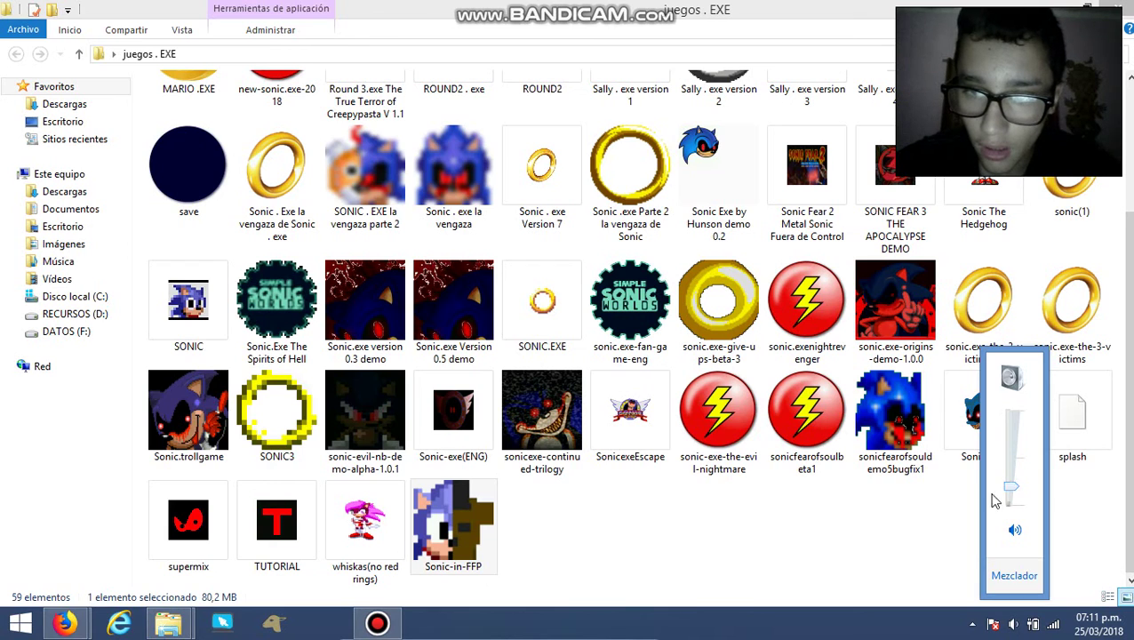
click(895, 517)
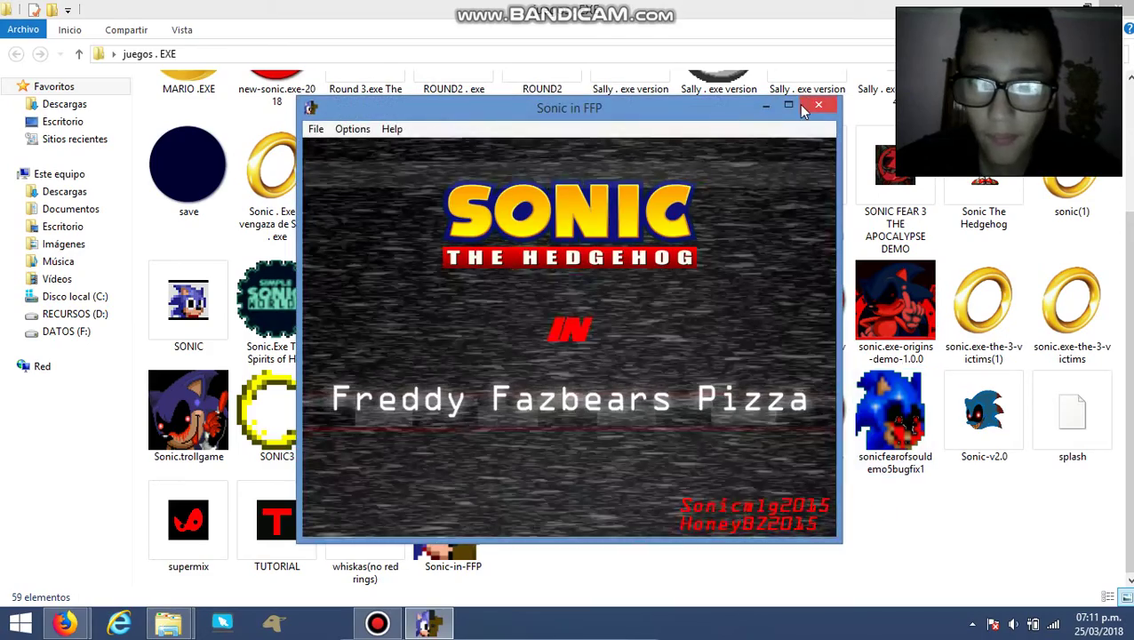
Maximize the game, run Sonic right past spikes, and jump onto the ring ledge.
click(794, 107)
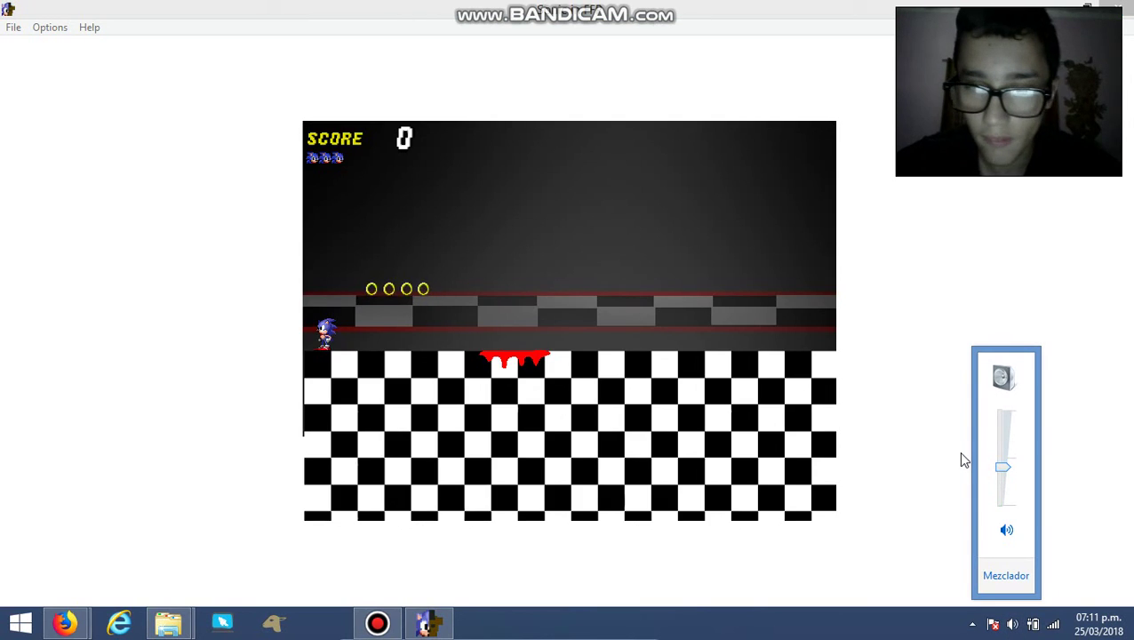
click(900, 457)
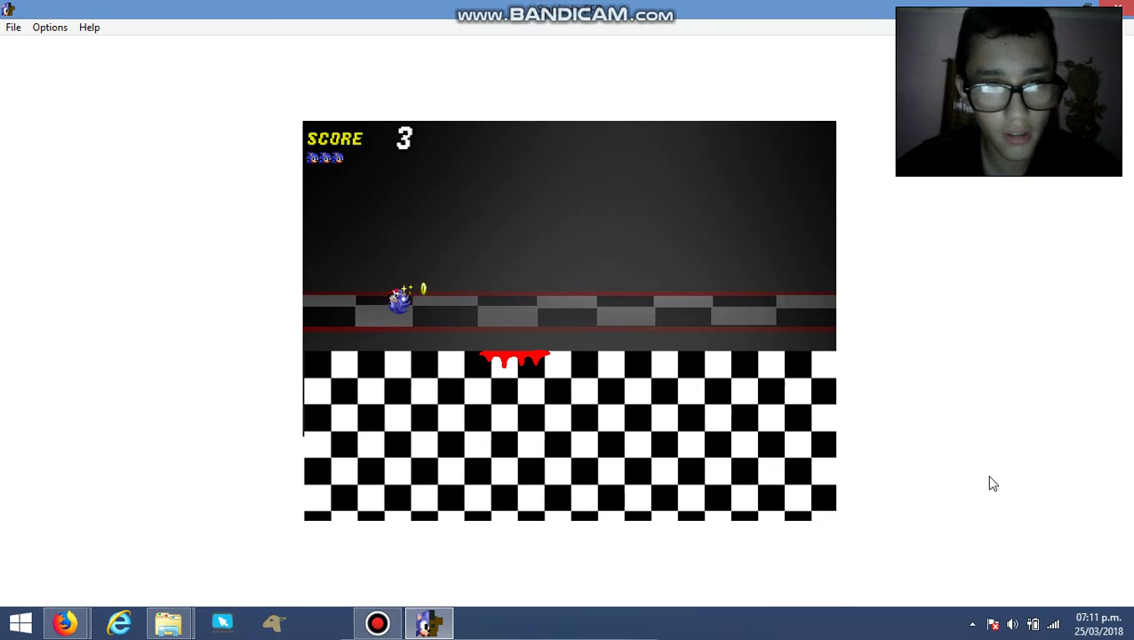
key(Right)
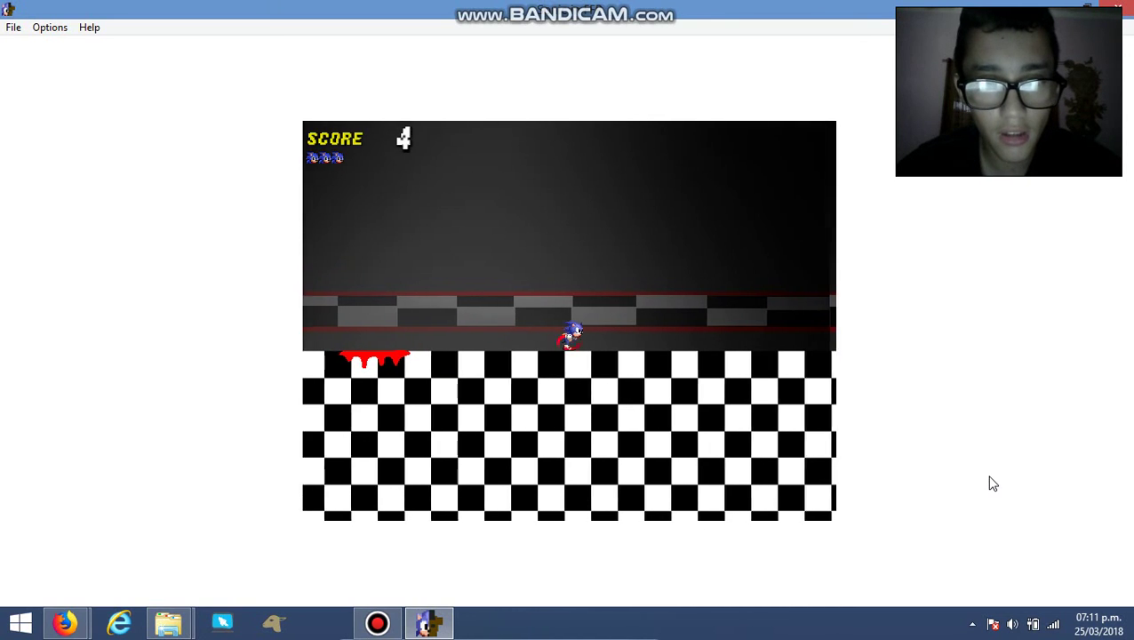
key(Right)
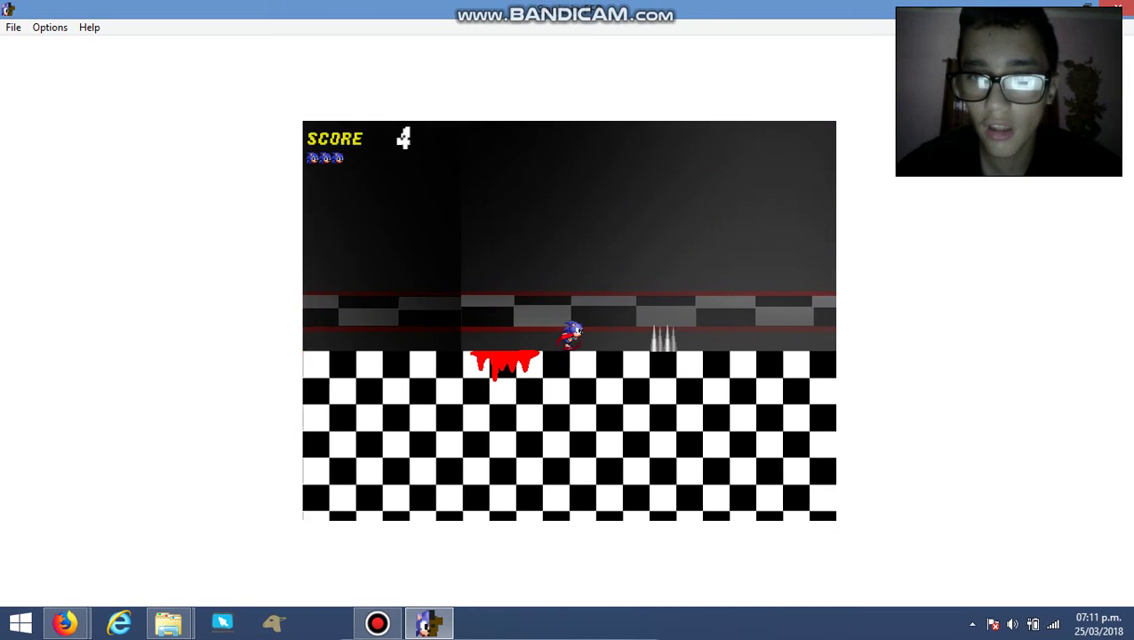
key(Right)
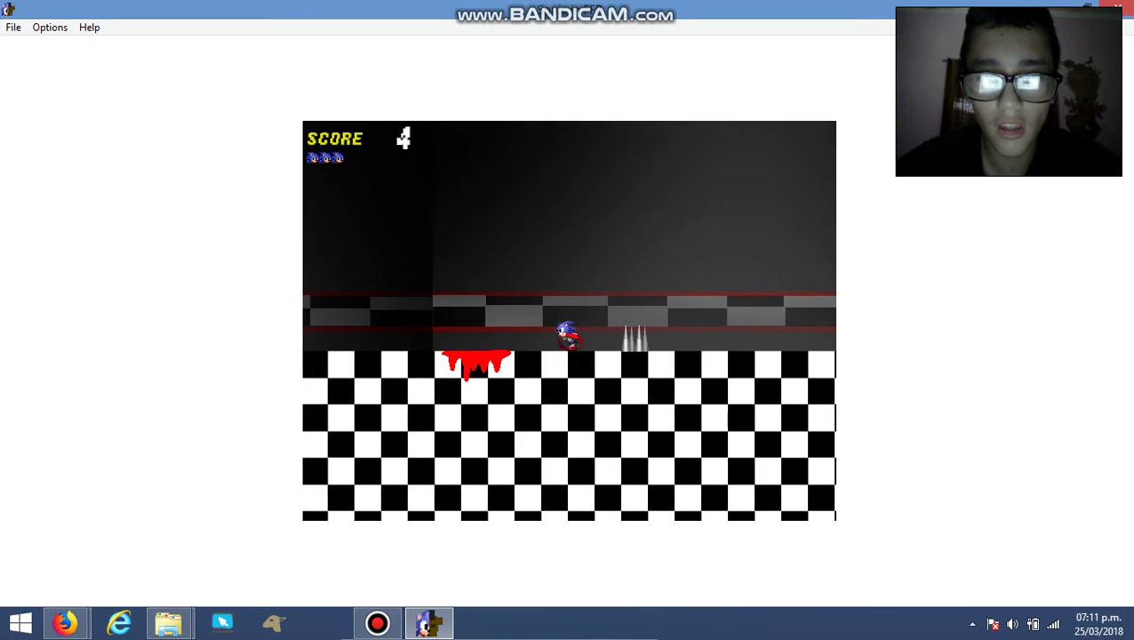
key(Right)
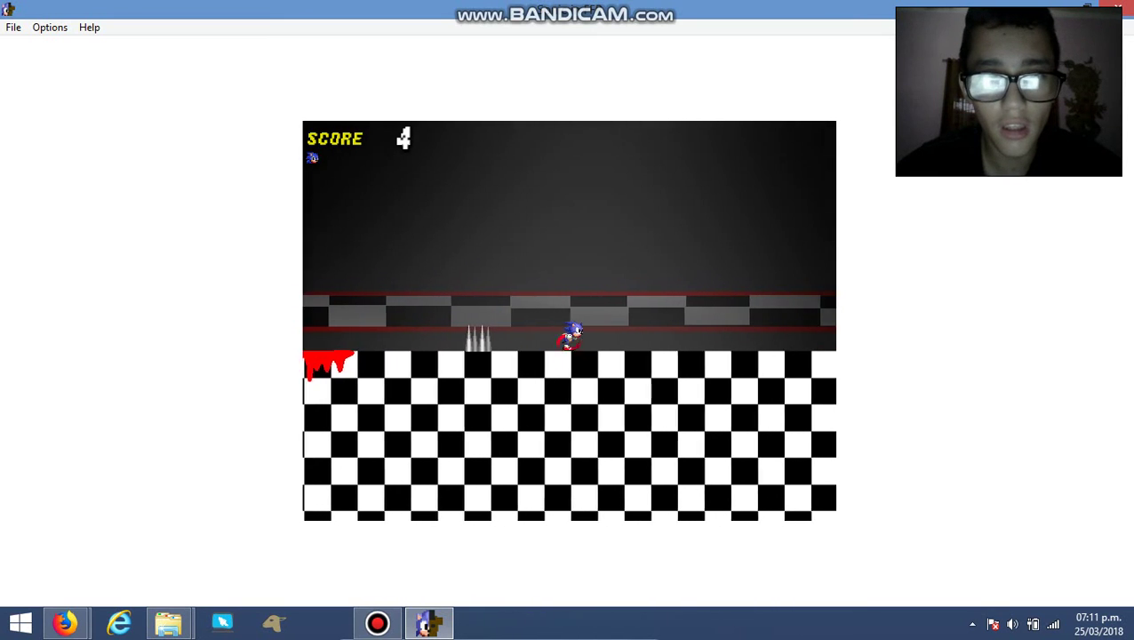
key(Up)
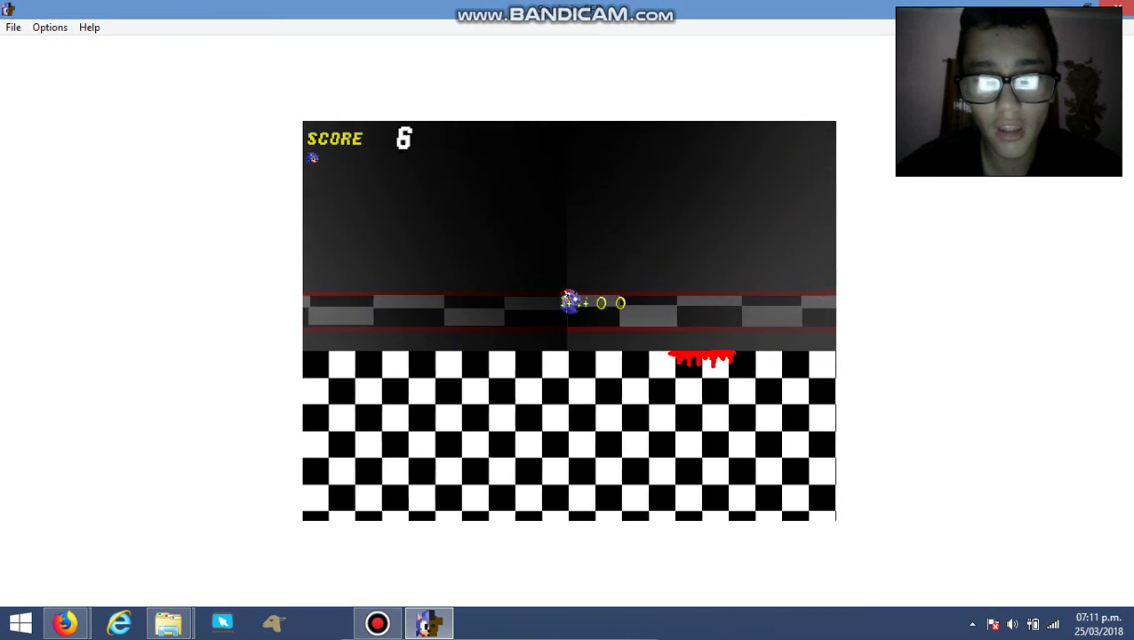
key(Right)
Drop Sonic to the floor, jump the spikes, and keep running right.
key(Right)
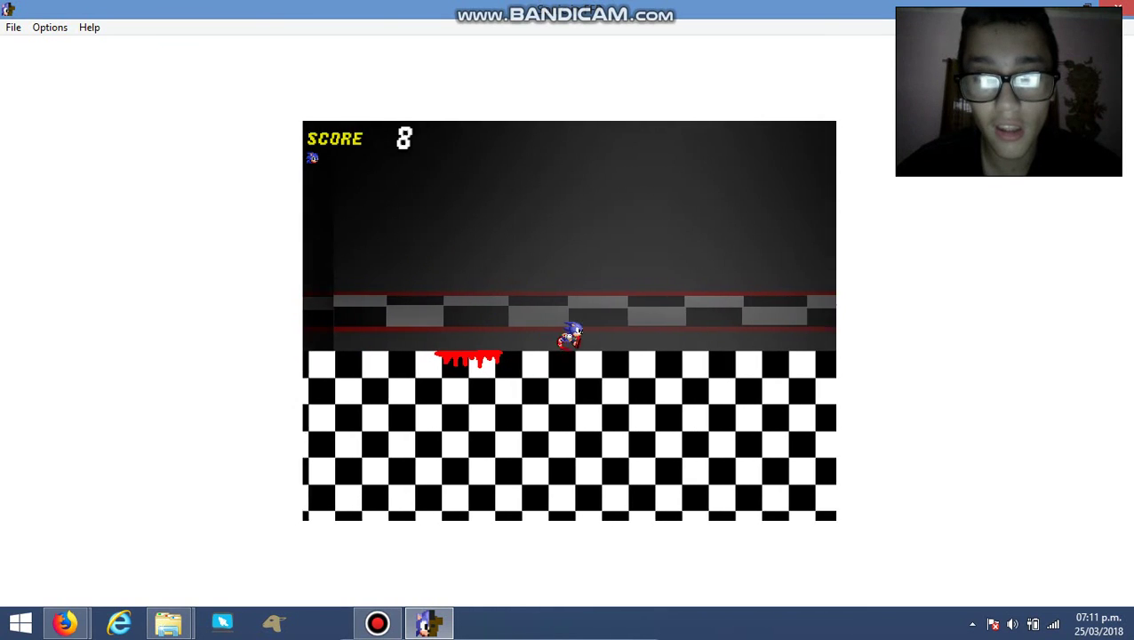
key(Right)
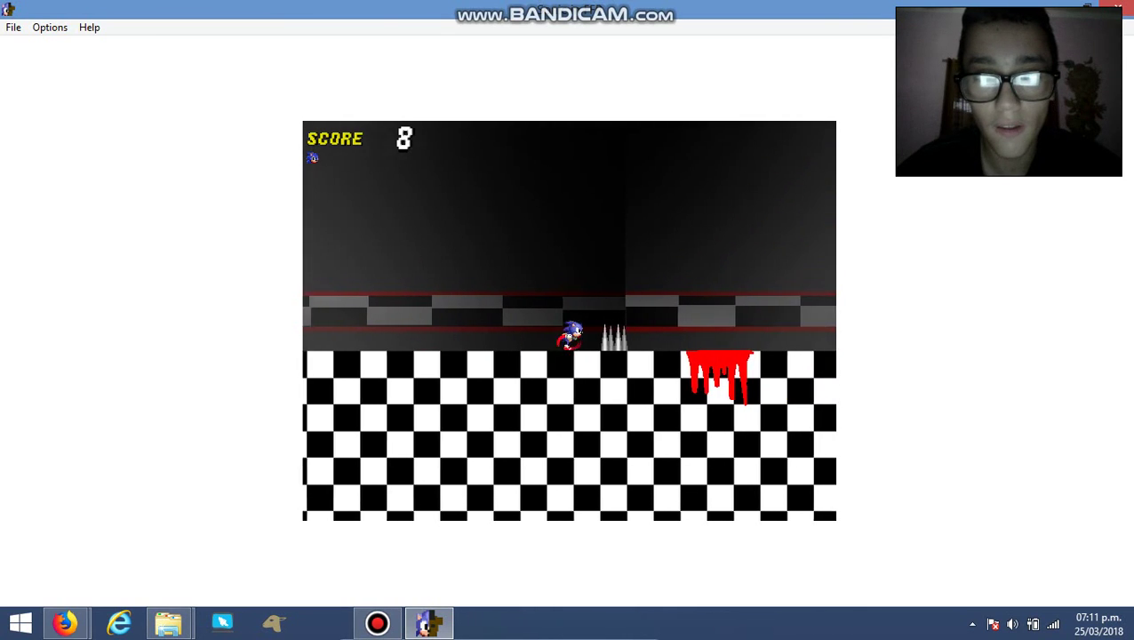
key(Up)
key(Right)
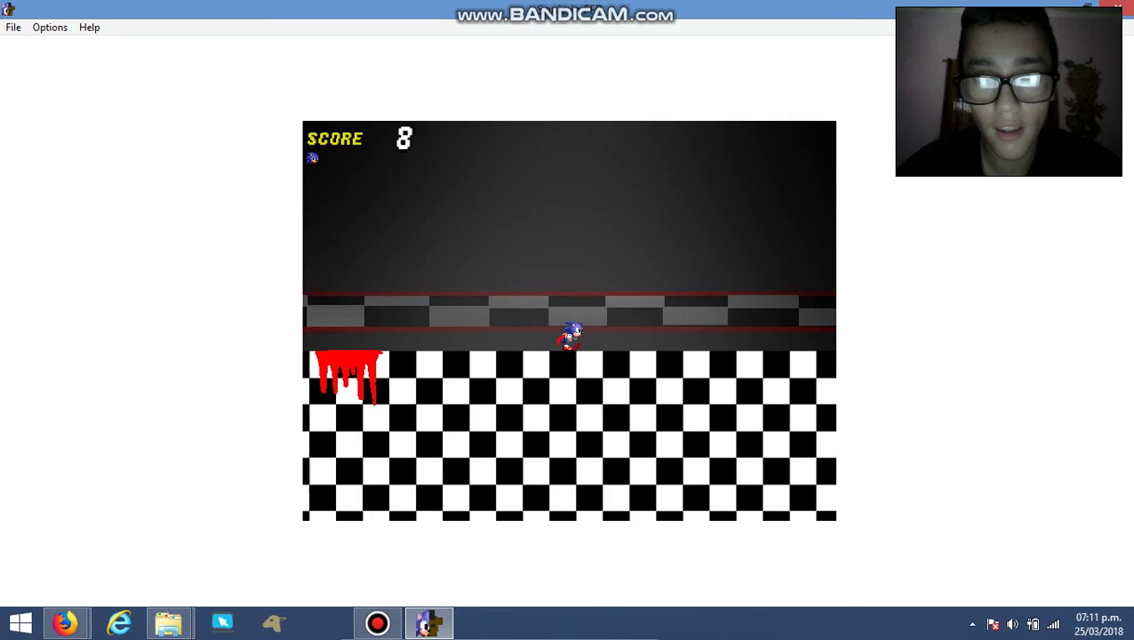
key(Right)
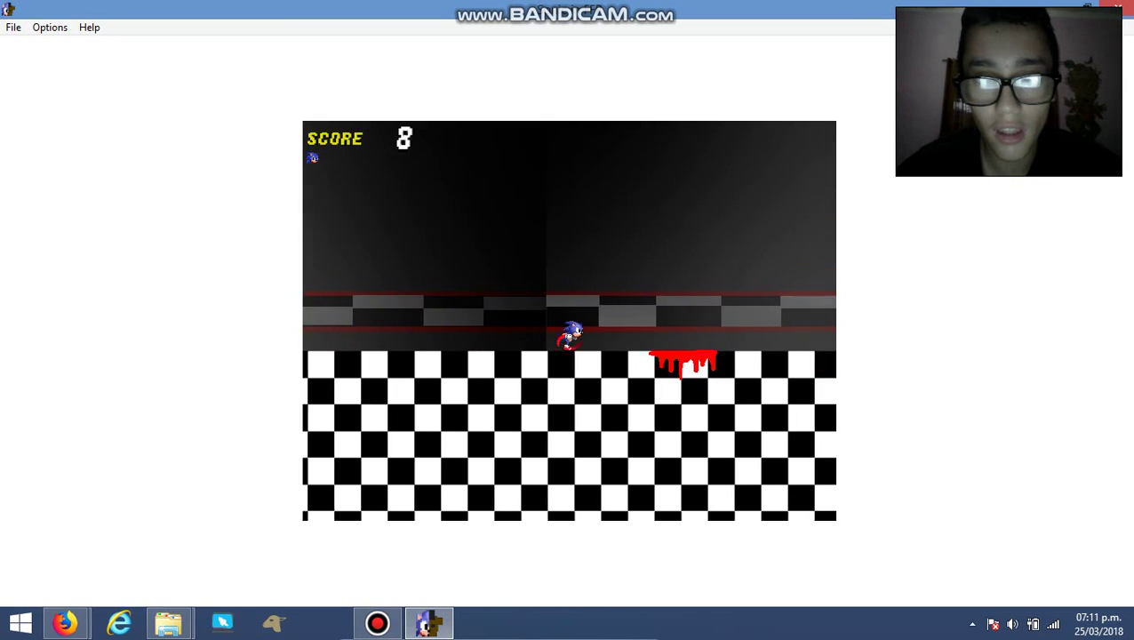
key(Right)
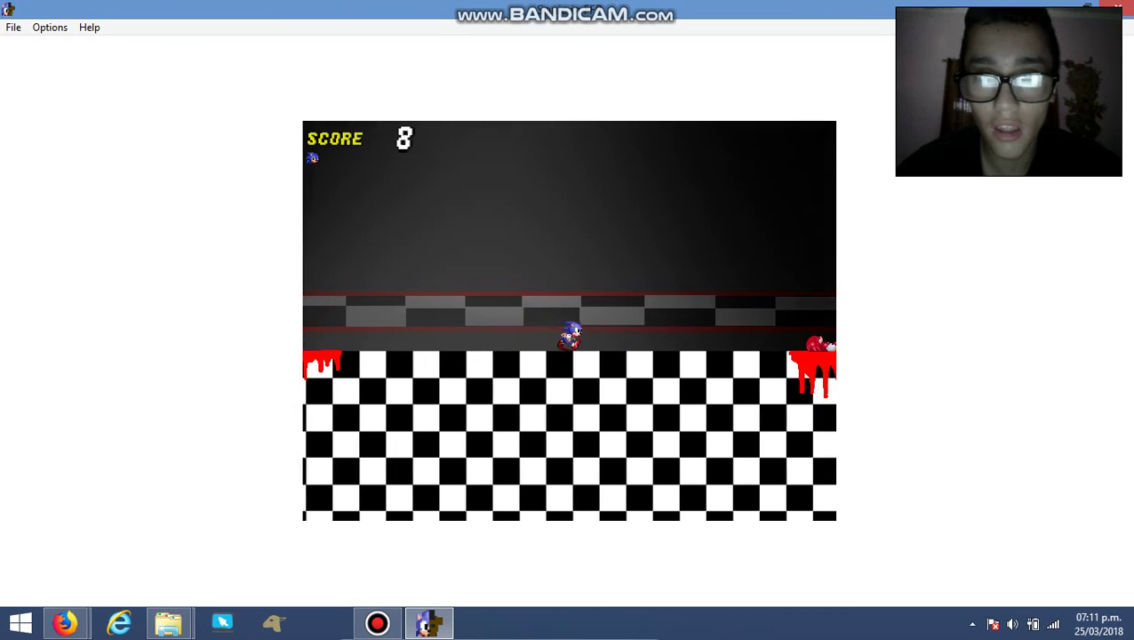
key(Right)
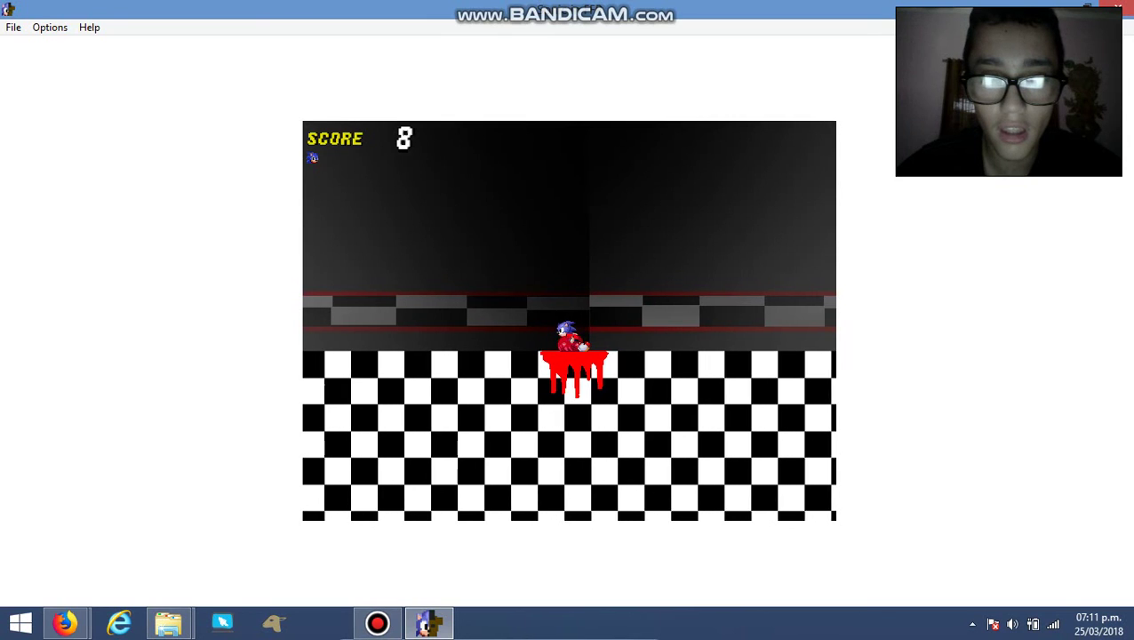
Jump Sonic up for more rings and past the next spikes, reaching score 11.
key(Right)
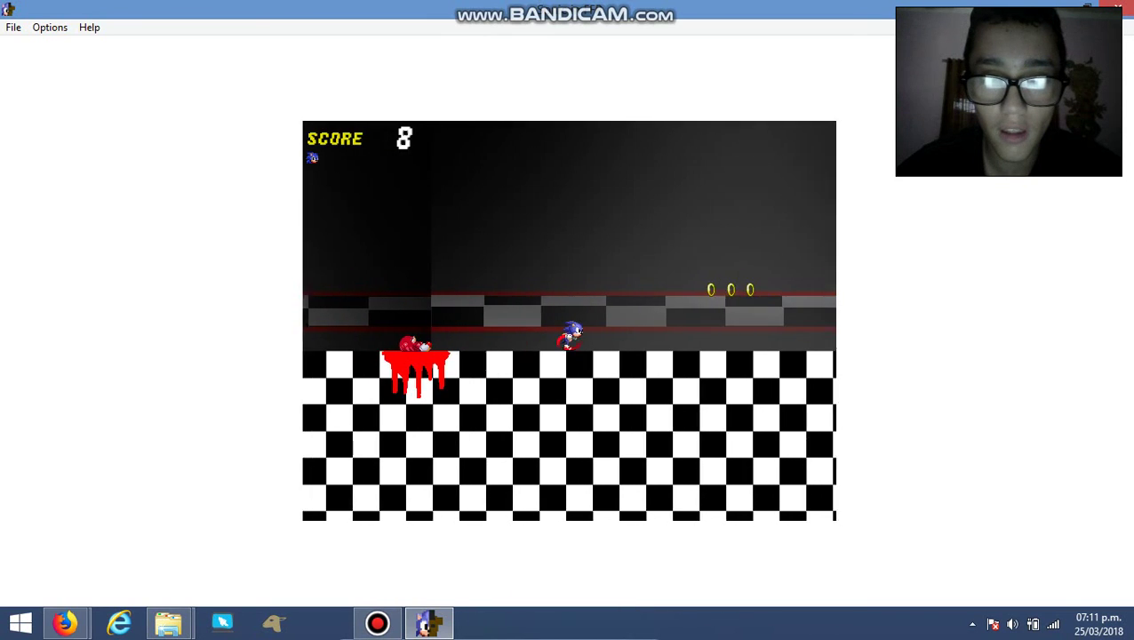
key(space)
key(Right)
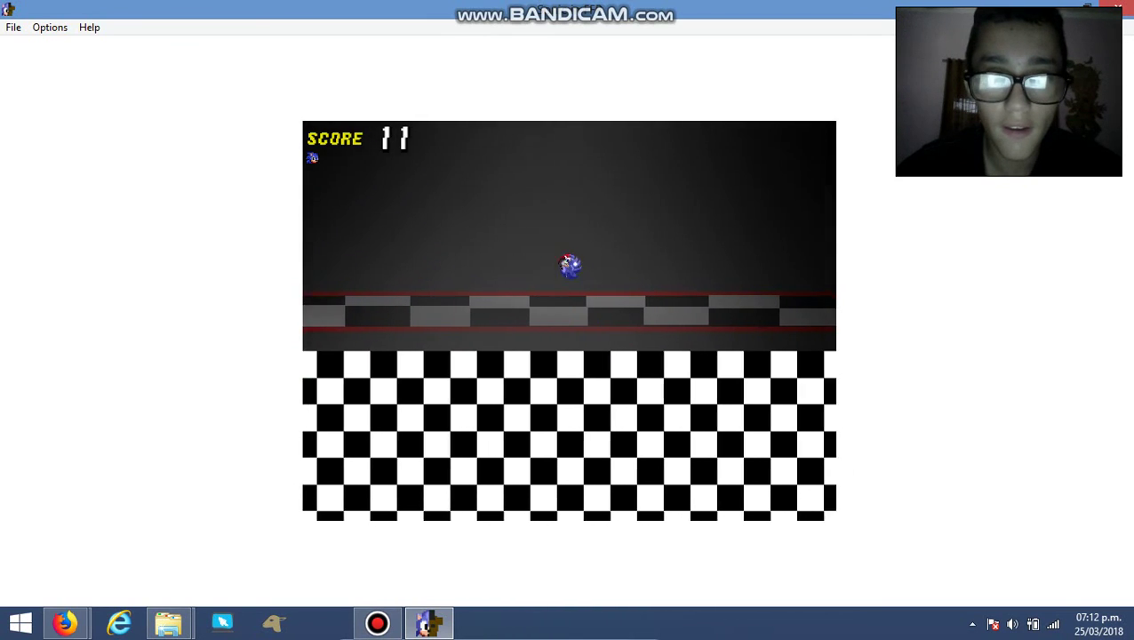
key(Right)
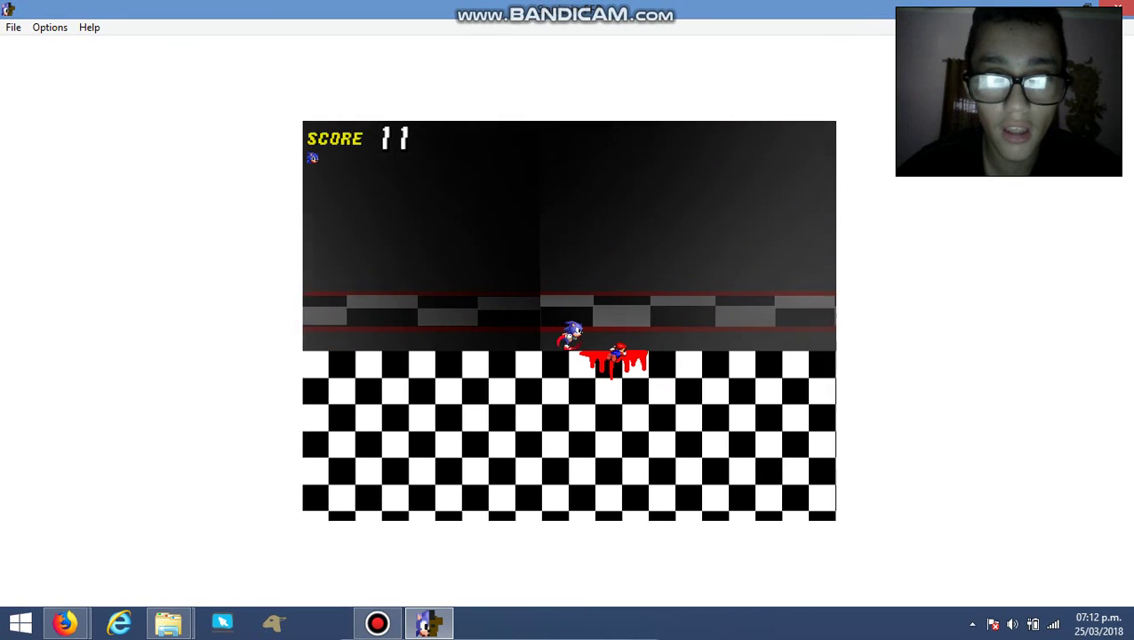
key(Right)
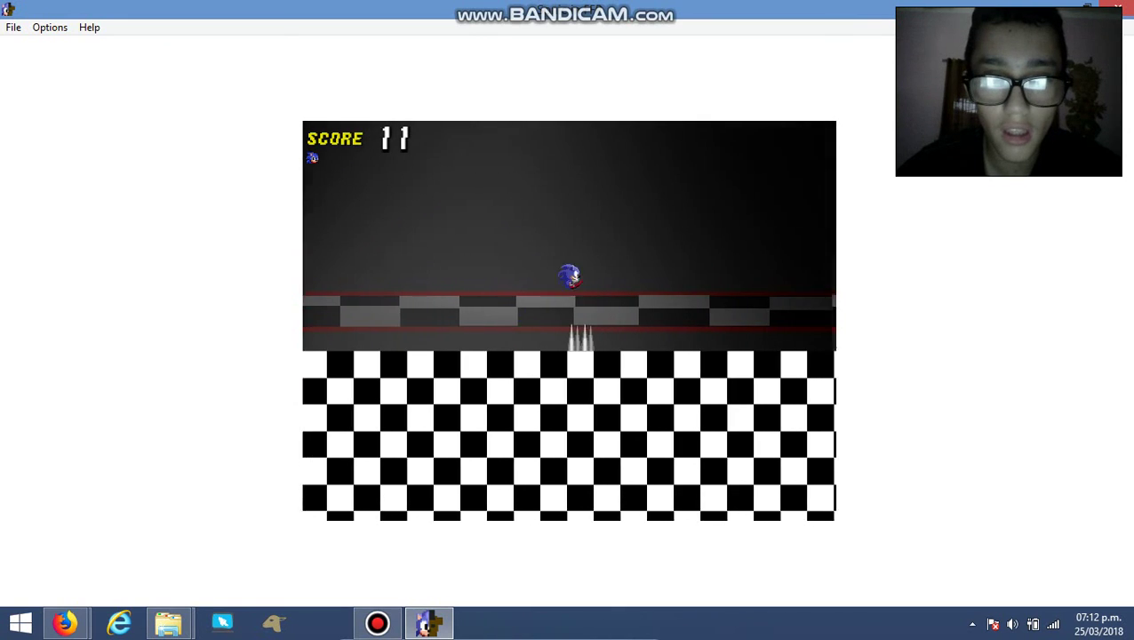
key(Right)
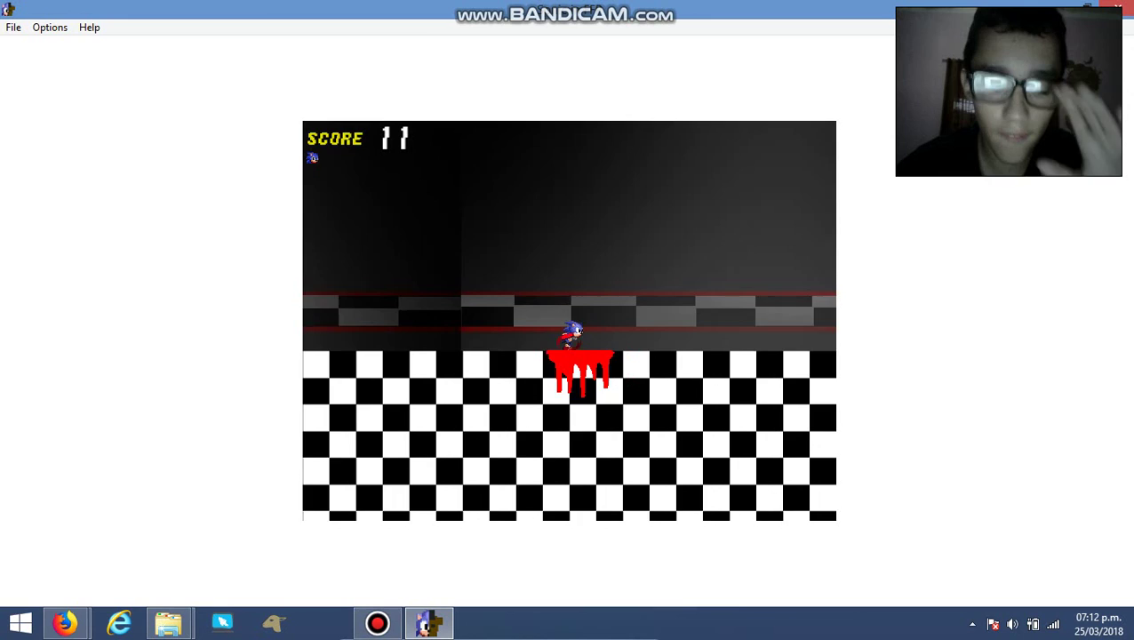
key(Up)
key(Right)
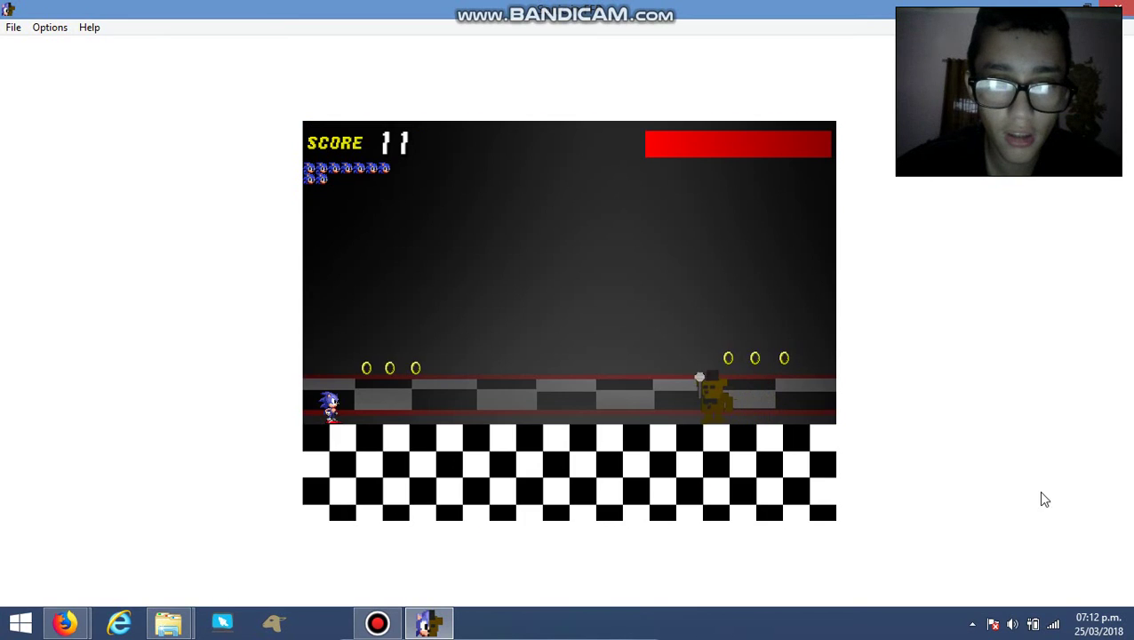
Jump for the rings ahead and dodge Freddy while grabbing three rings.
key(Up)
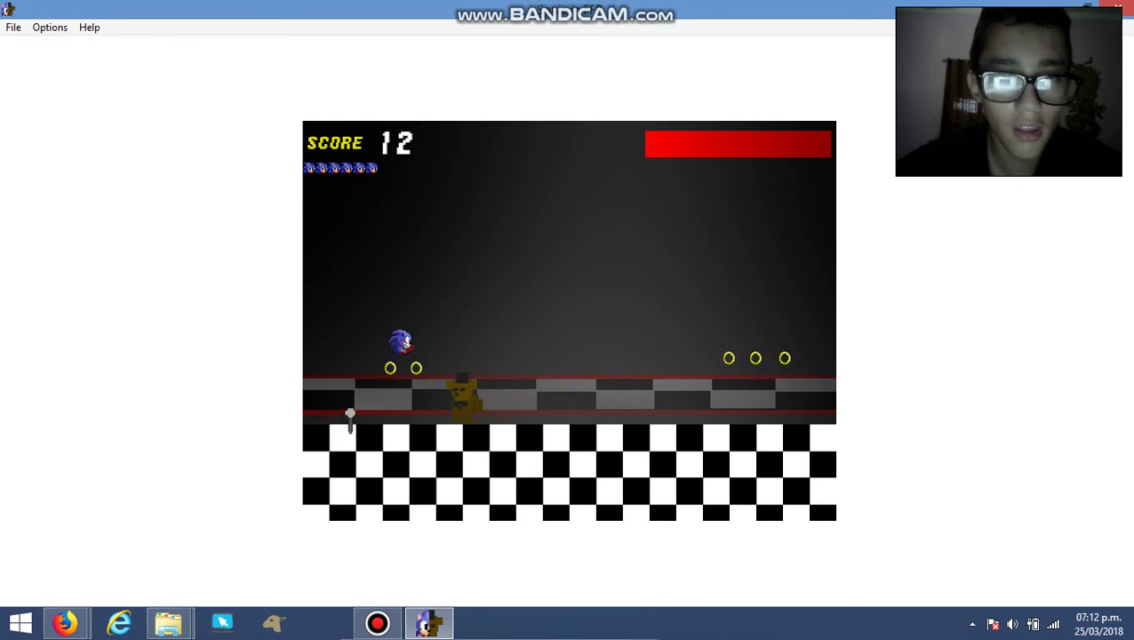
key(Right)
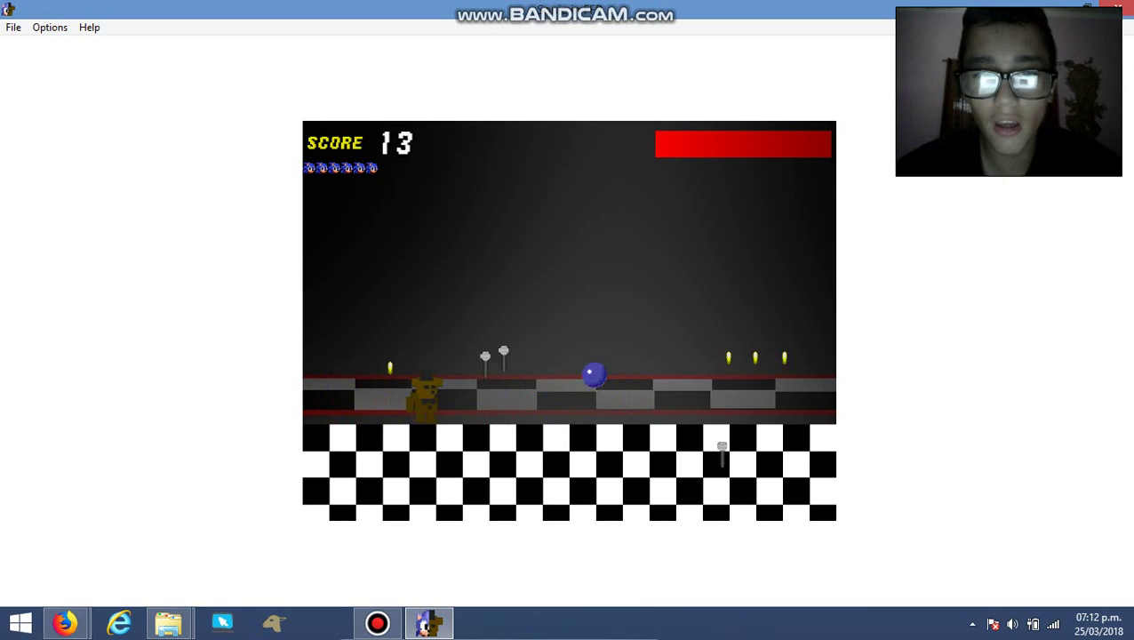
key(Left)
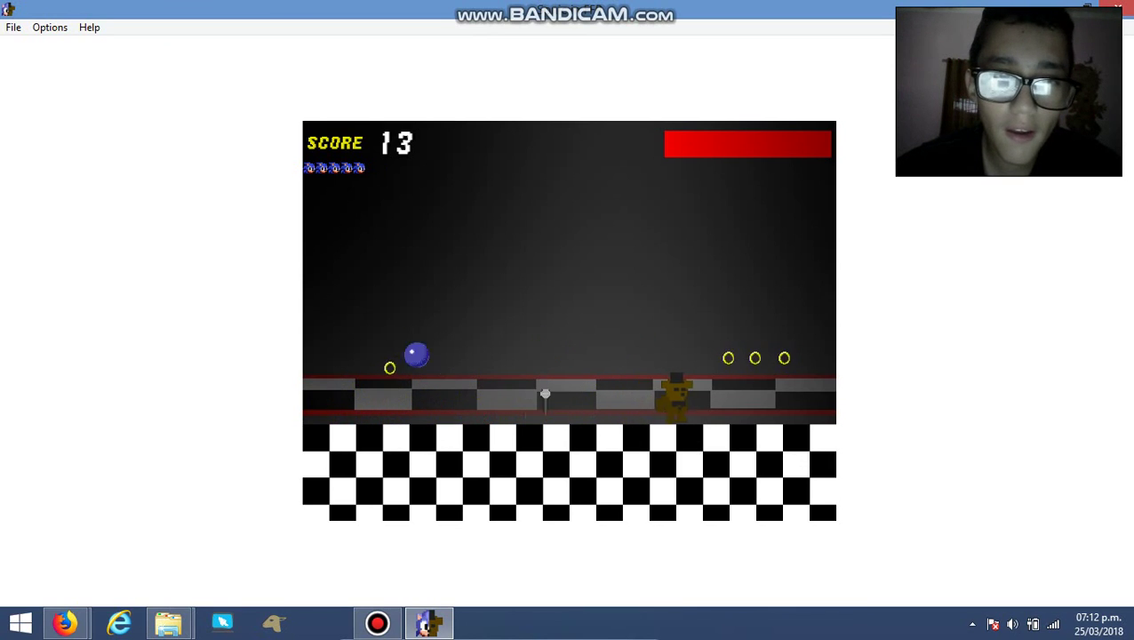
key(Up)
key(Up)
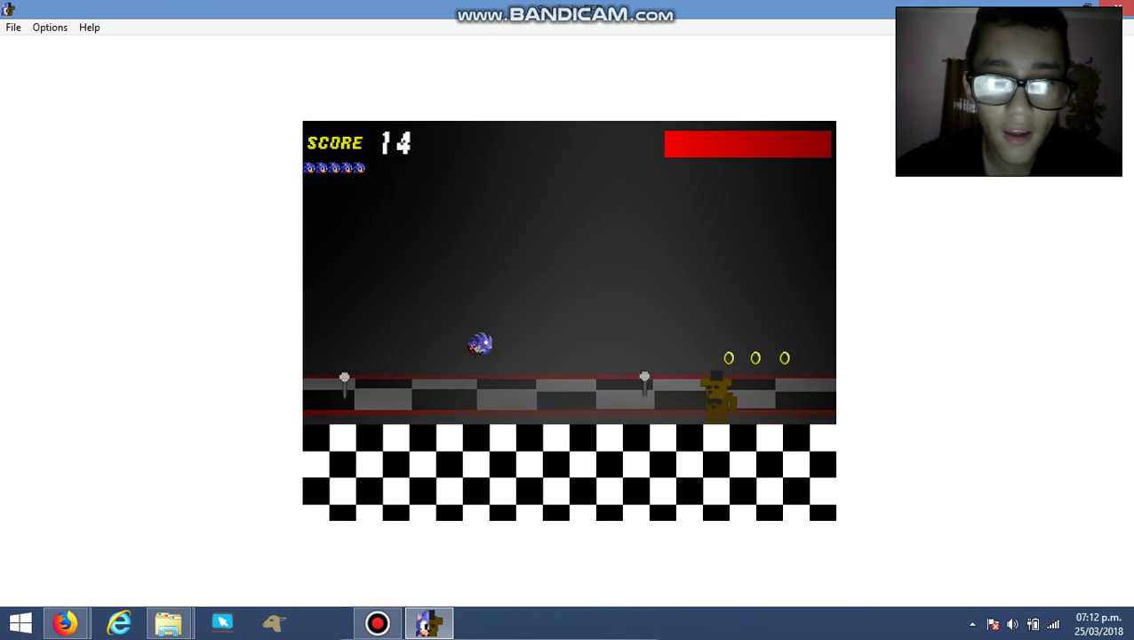
key(Left)
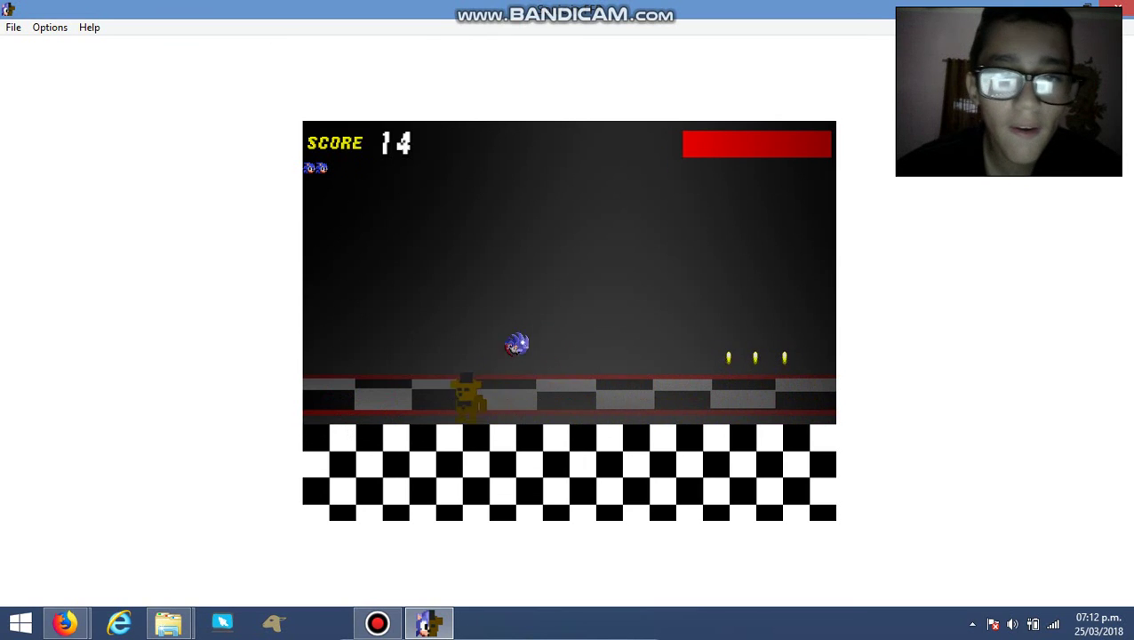
key(Right)
key(Up)
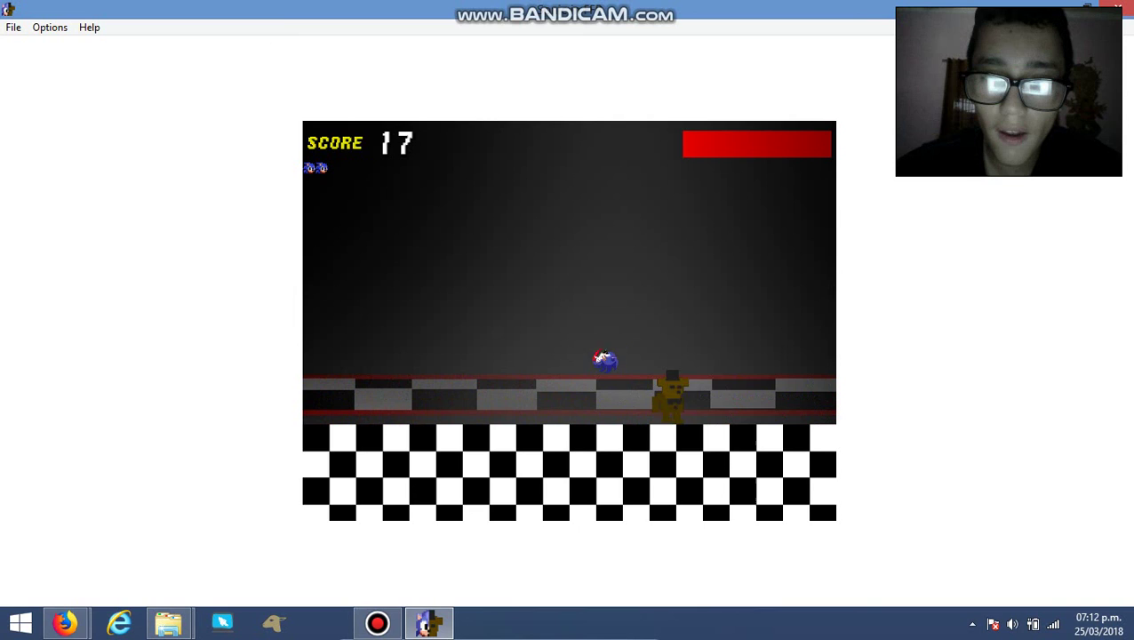
Run along the platform, collect three rings on the right, and jump away from Freddy.
key(Up)
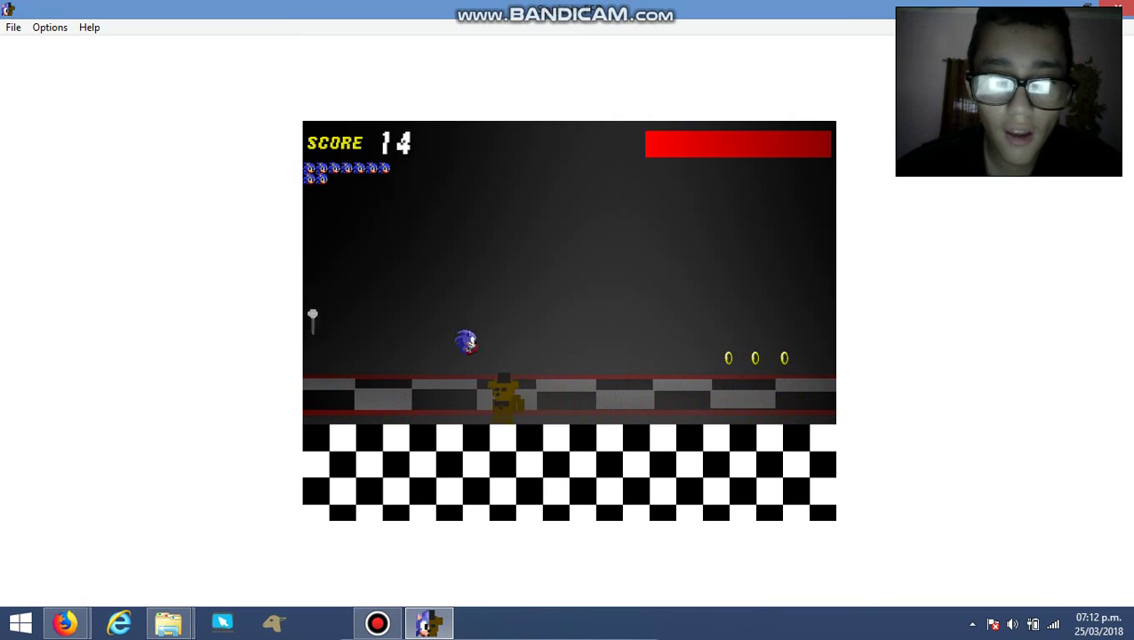
key(Left)
key(Right)
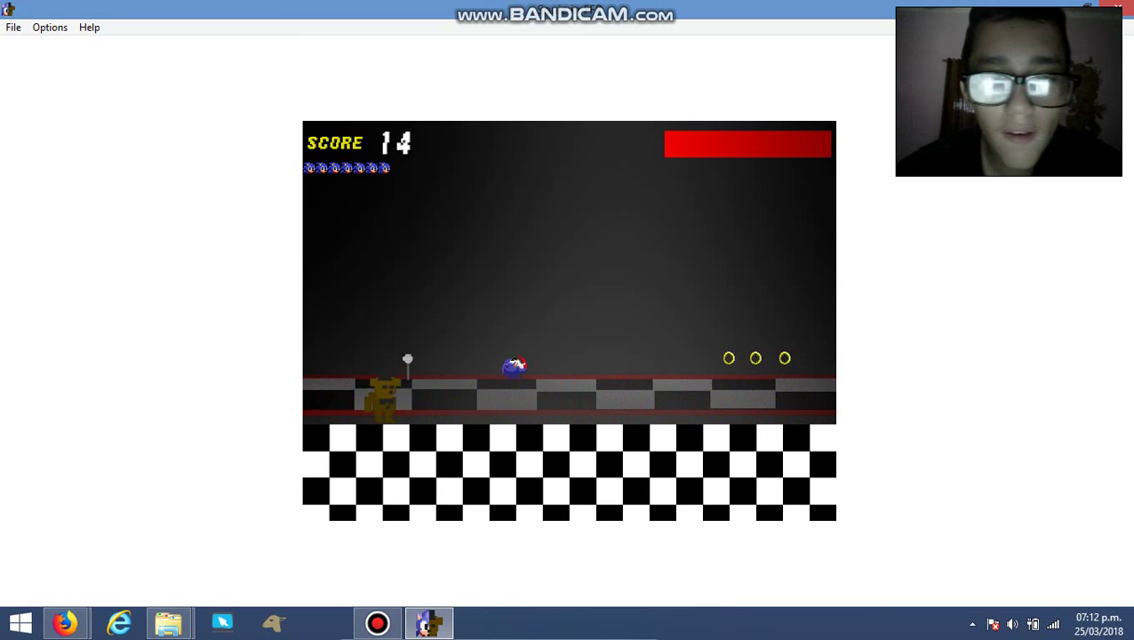
key(Right)
key(Up)
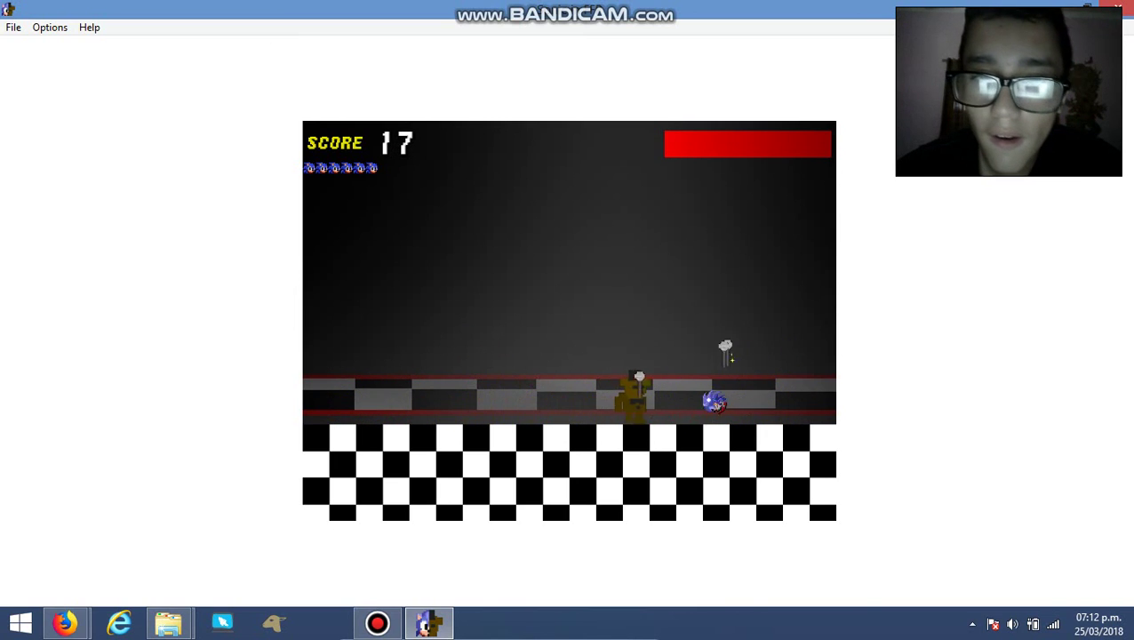
key(Up)
key(Left)
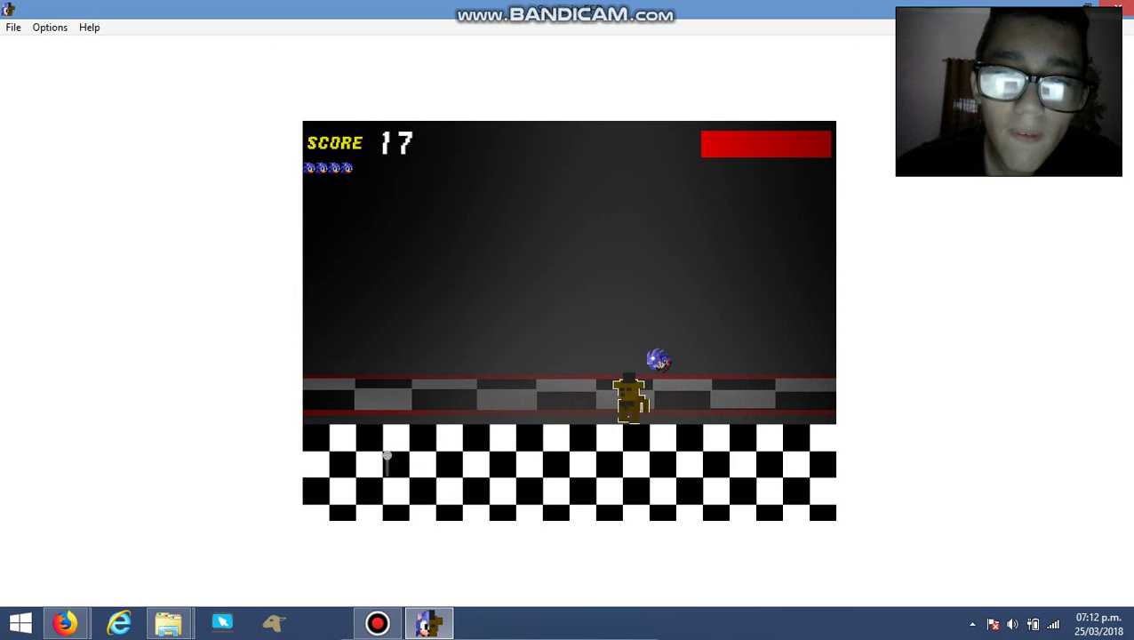
key(Up)
Bounce off the left wall, leap over Freddy, and run right for a ring.
key(Left)
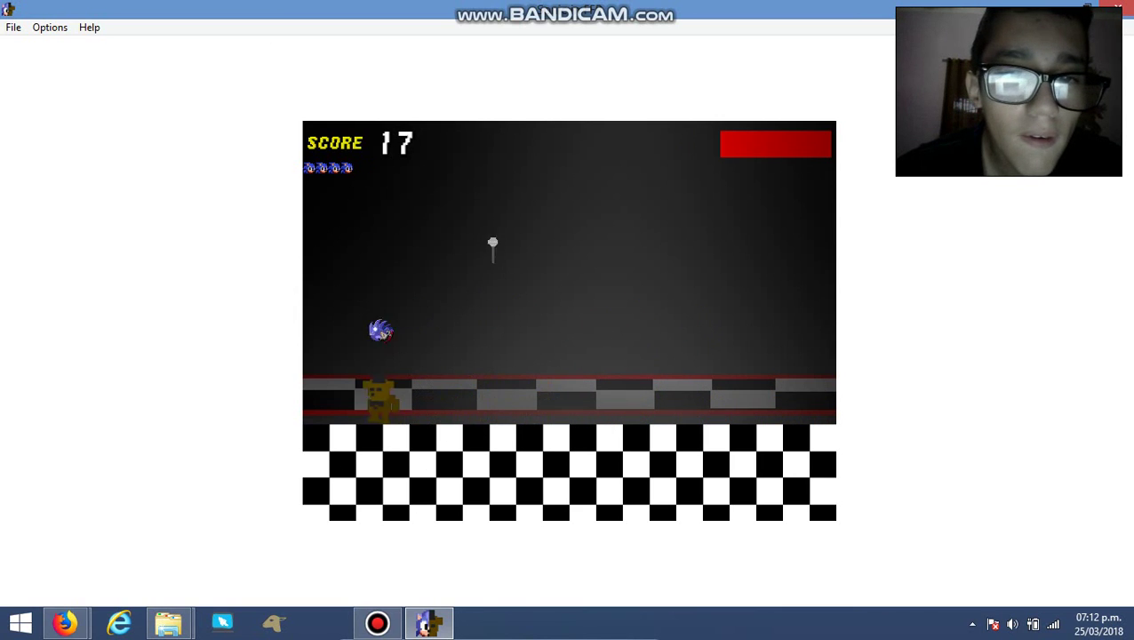
key(Right)
key(Up)
key(Right)
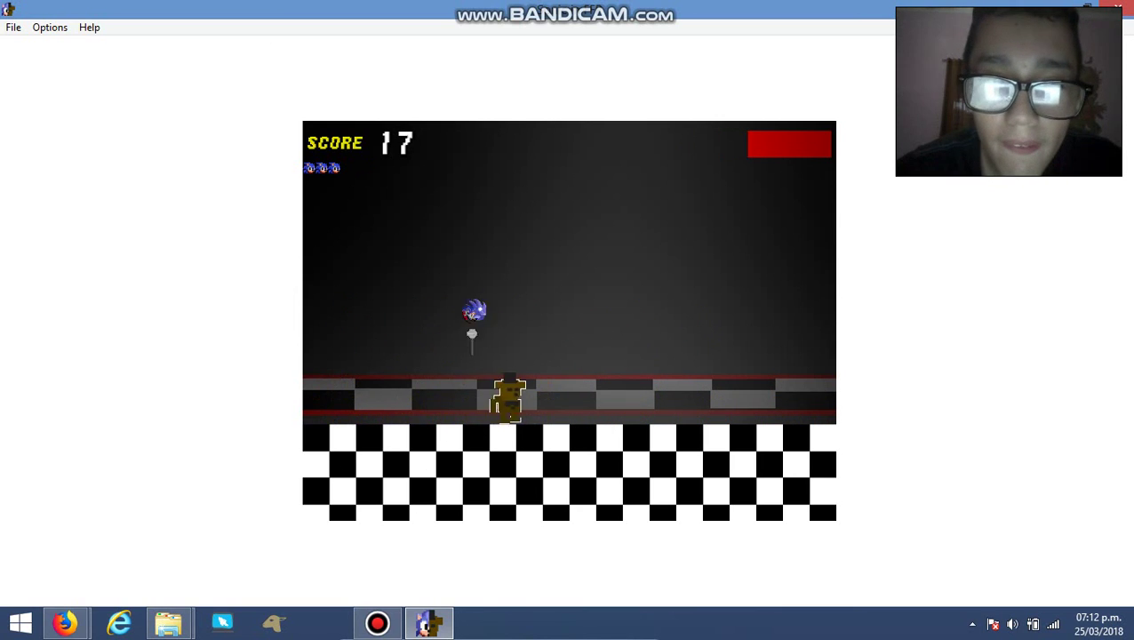
key(Right)
key(Up)
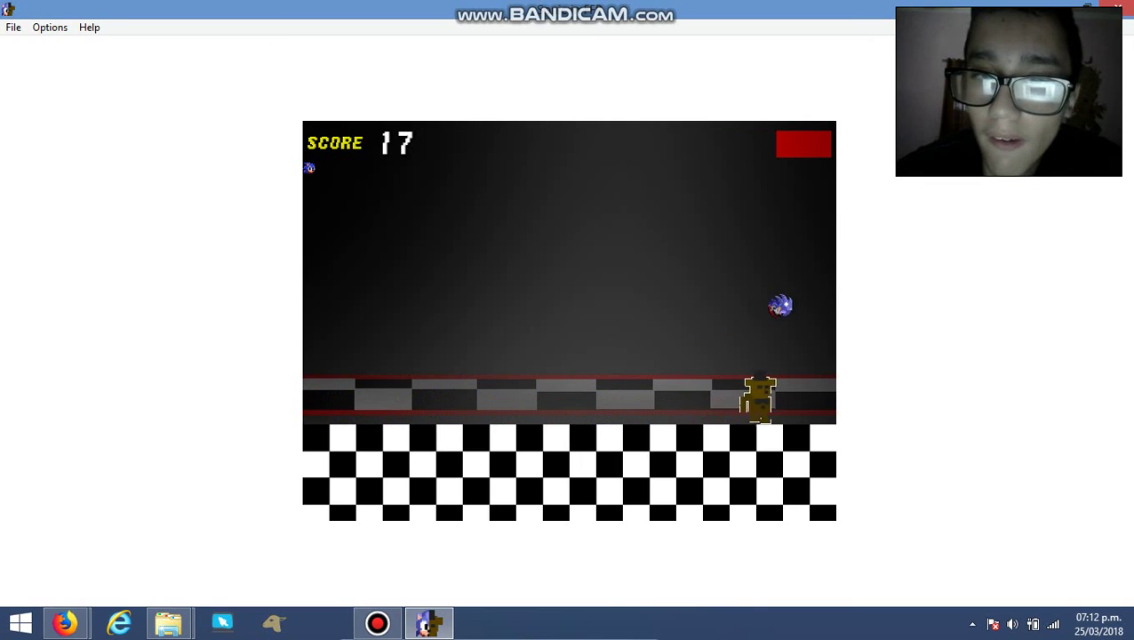
key(Left)
key(Left)
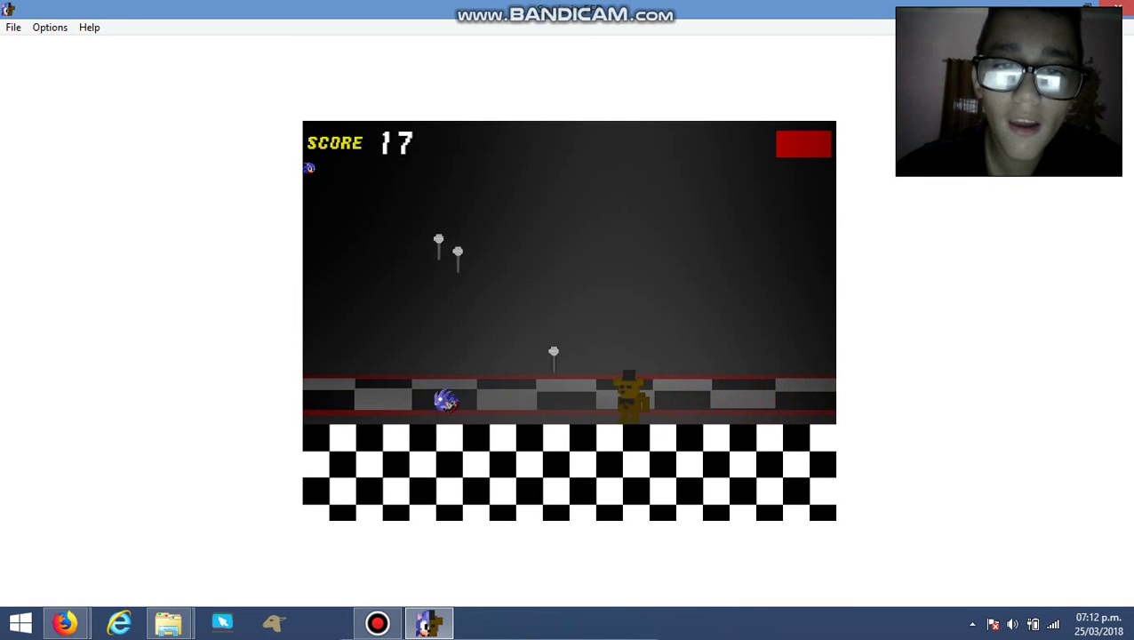
key(Right)
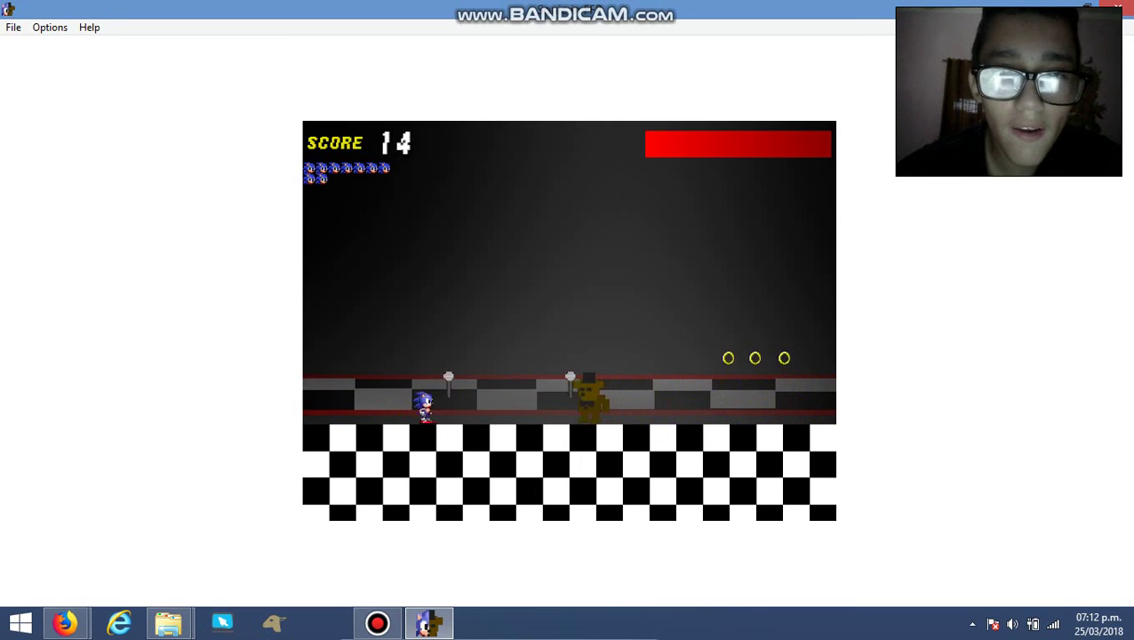
Stay airborne over Freddy and collect the remaining rings near the right edge.
key(Left)
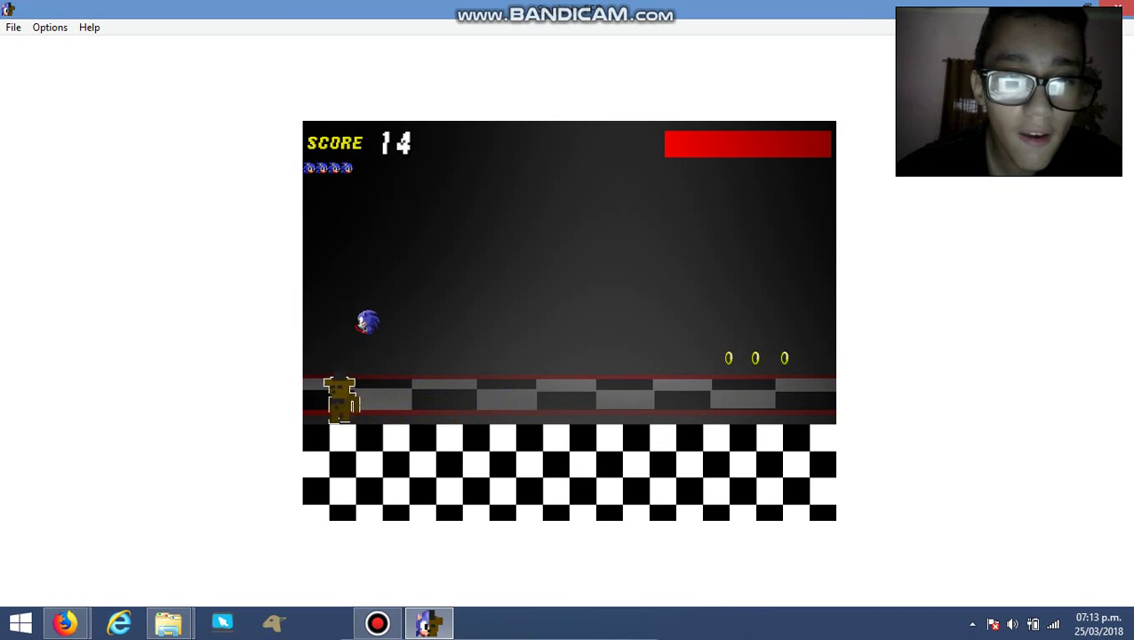
key(Up)
key(Right)
key(Right)
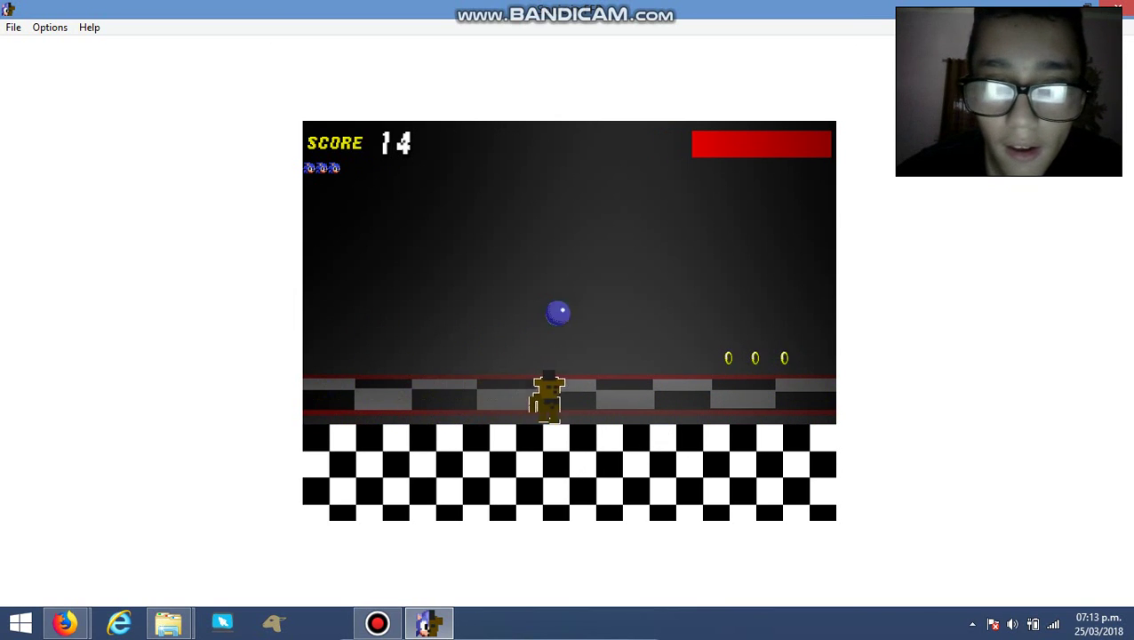
key(Up)
key(Right)
key(Up)
key(Right)
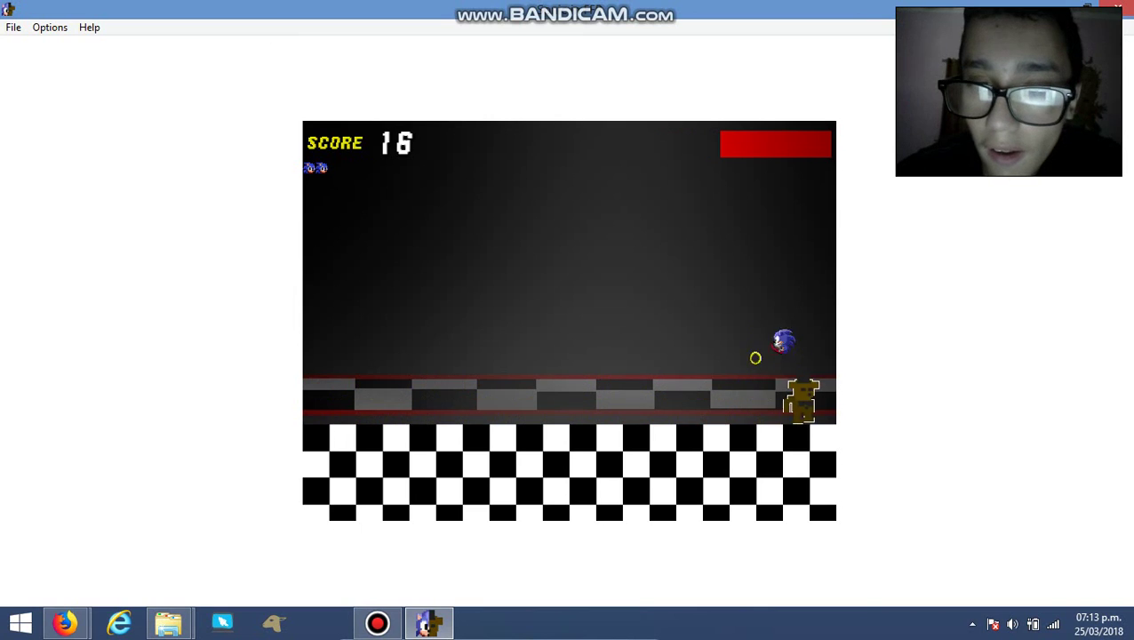
key(Left)
key(Left)
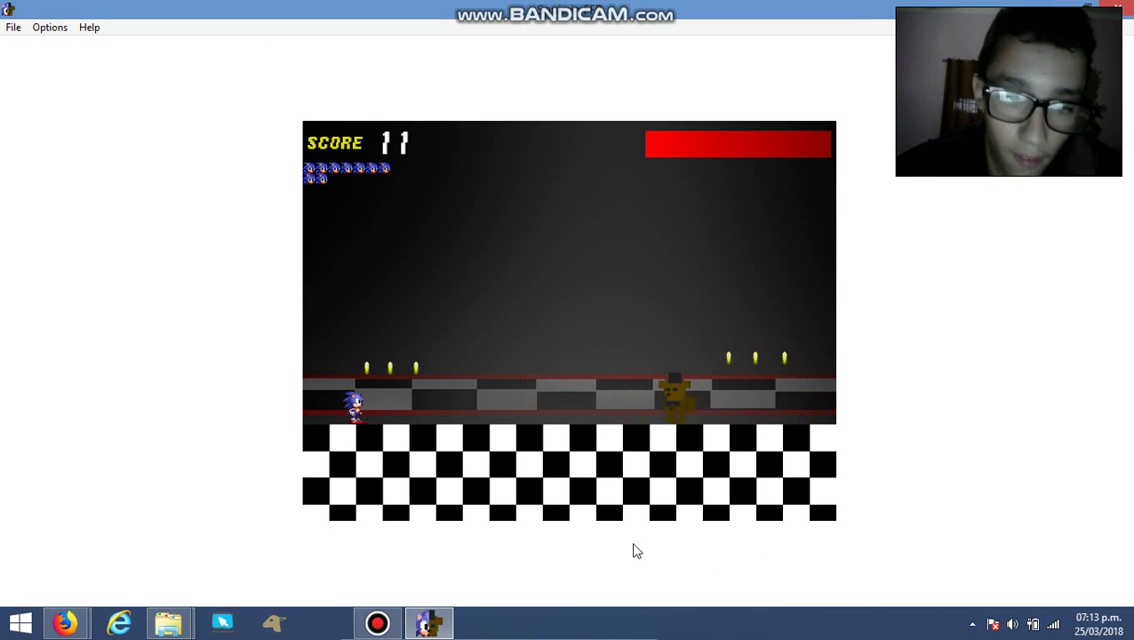
Click the taskbar and the recorder window's title-bar controls.
click(377, 622)
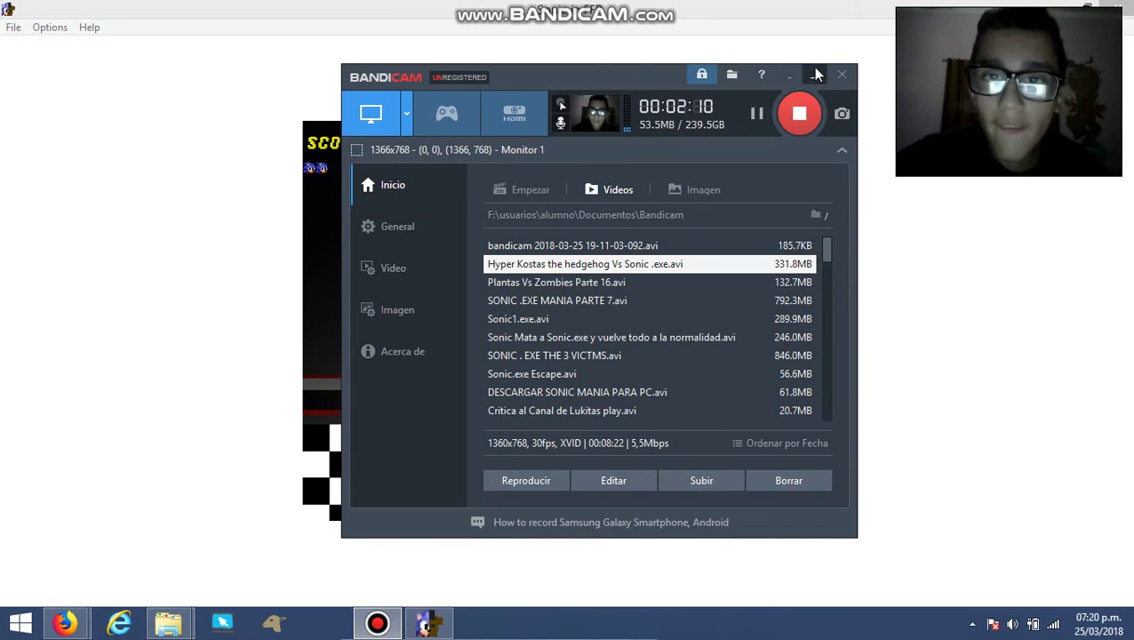
click(818, 74)
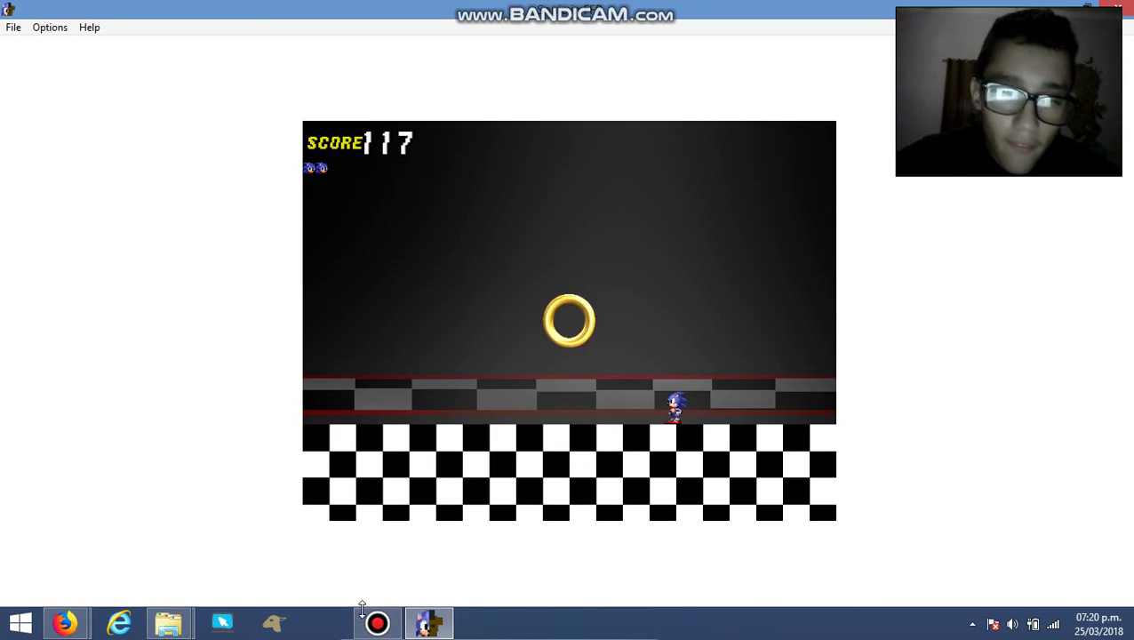
click(380, 623)
Click the taskbar as the game reaches its 'Thanks for playing our game' screen.
click(379, 623)
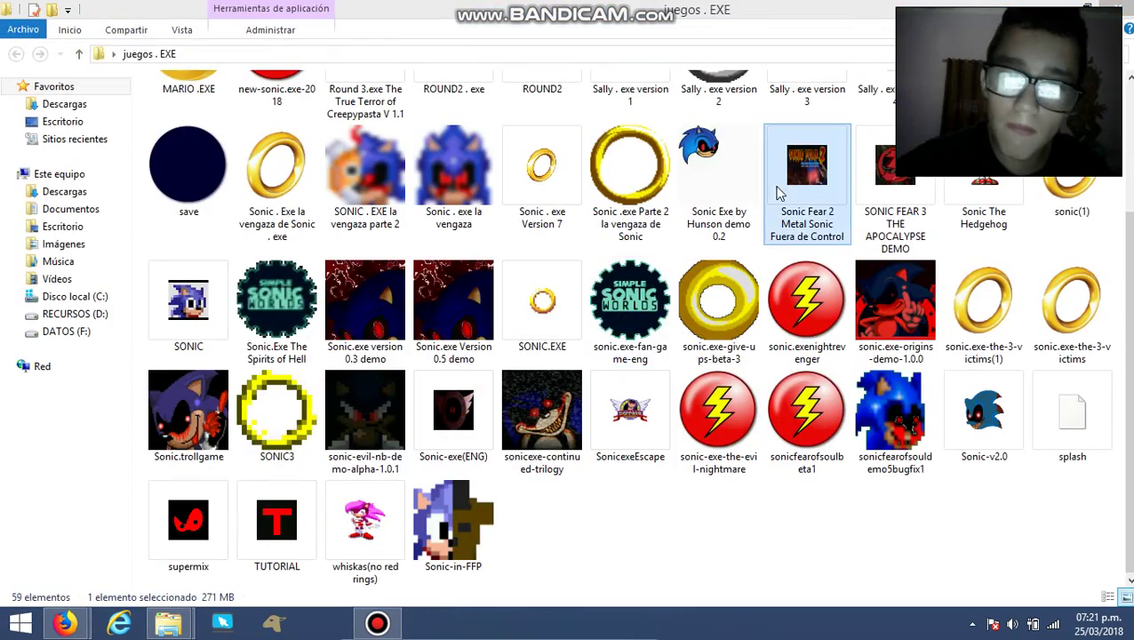
Double-click Sonic-in-FFP in the juegos . EXE folder after the game closes.
double_click(453, 524)
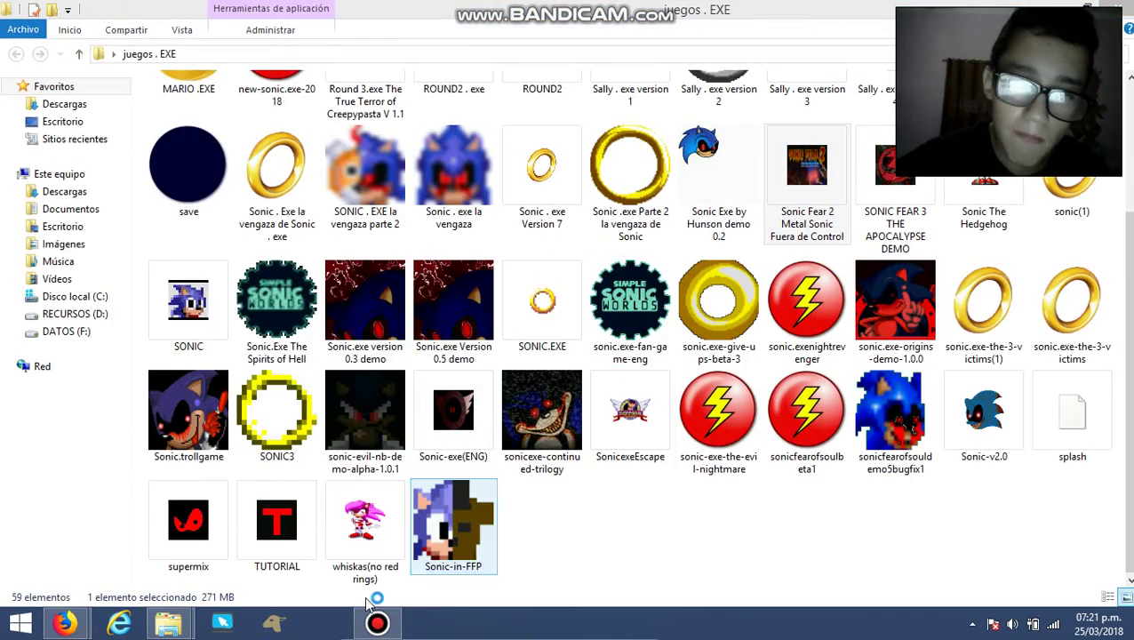